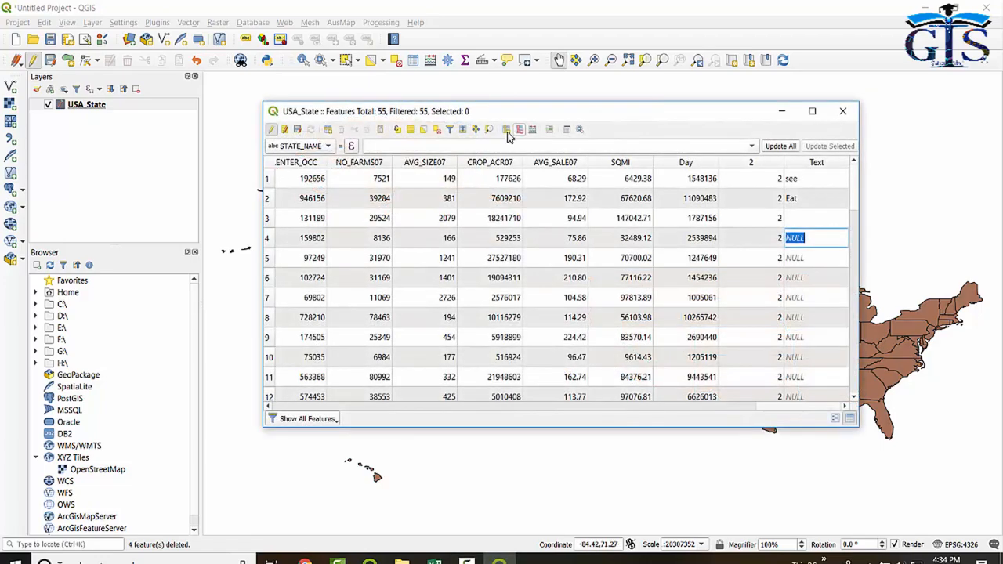
Step: Add a new field named Integer of type Whole number (integer) to the USA_State attribute table
left_click(507, 131)
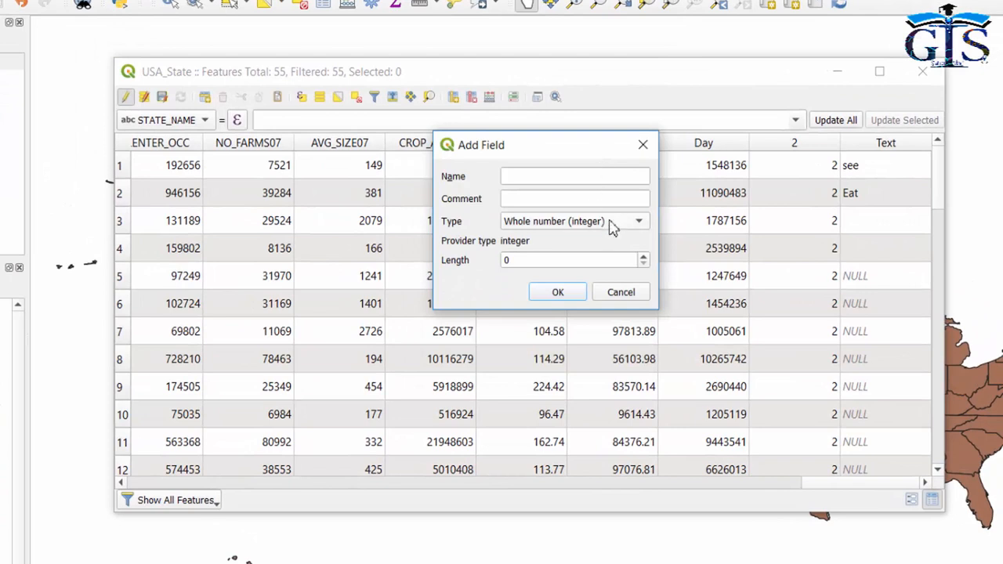
left_click(613, 226)
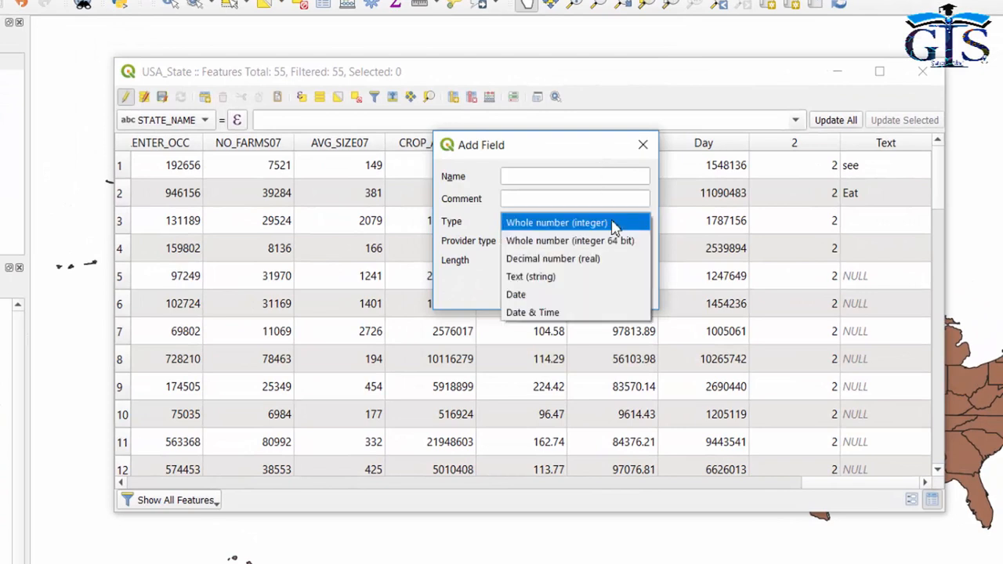
left_click(600, 221)
left_click(577, 173)
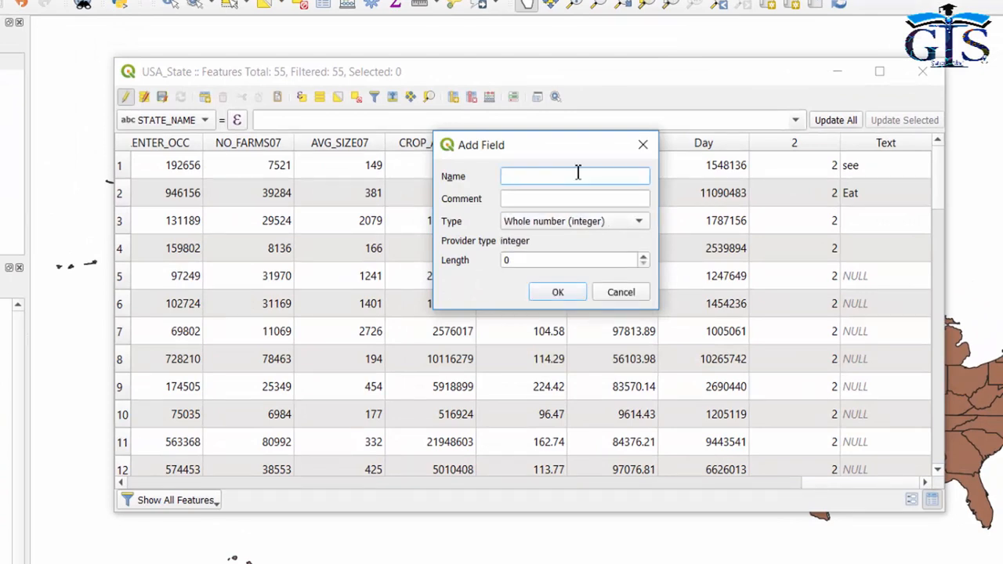
type("Integer")
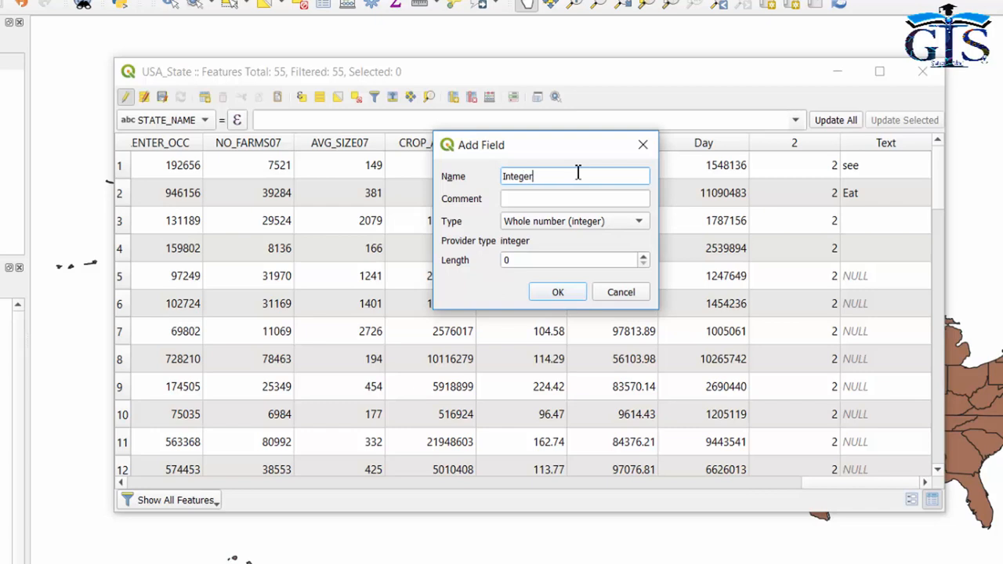
left_click(558, 292)
Step: Try to enter the letters "f" and "df" in the first row of the Integer column
left_click_drag(857, 485, 907, 486)
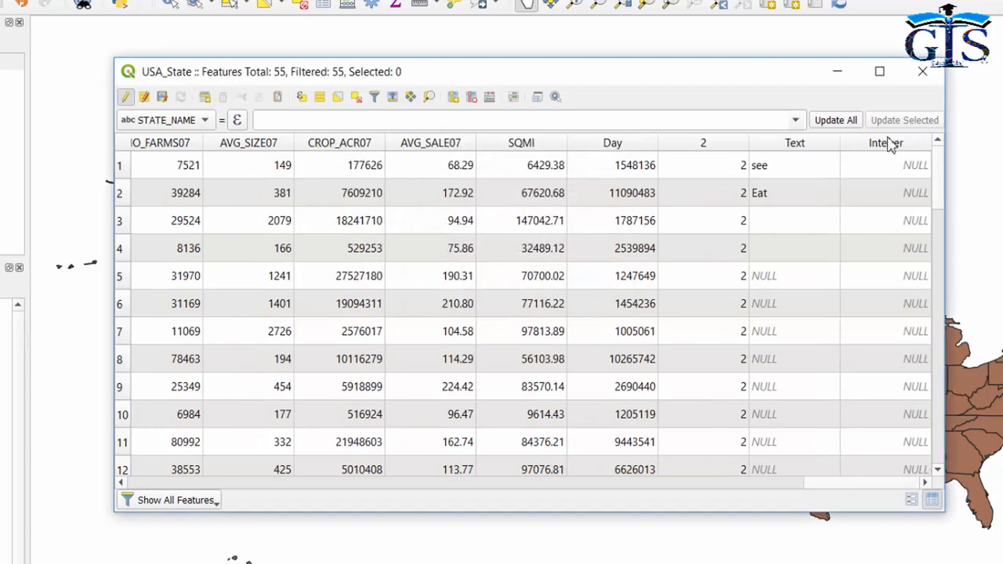
double_click(899, 165)
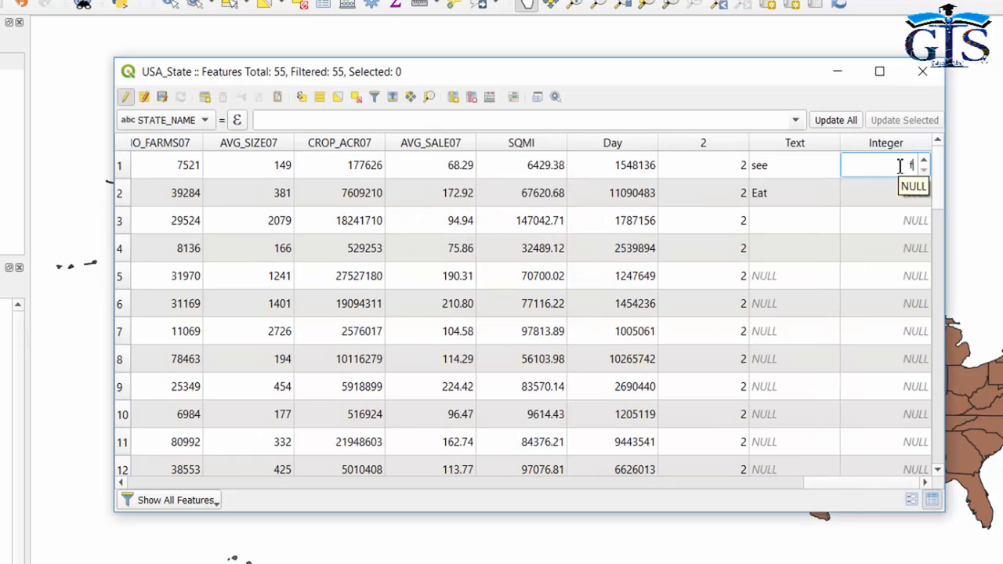
type("f")
key("Return")
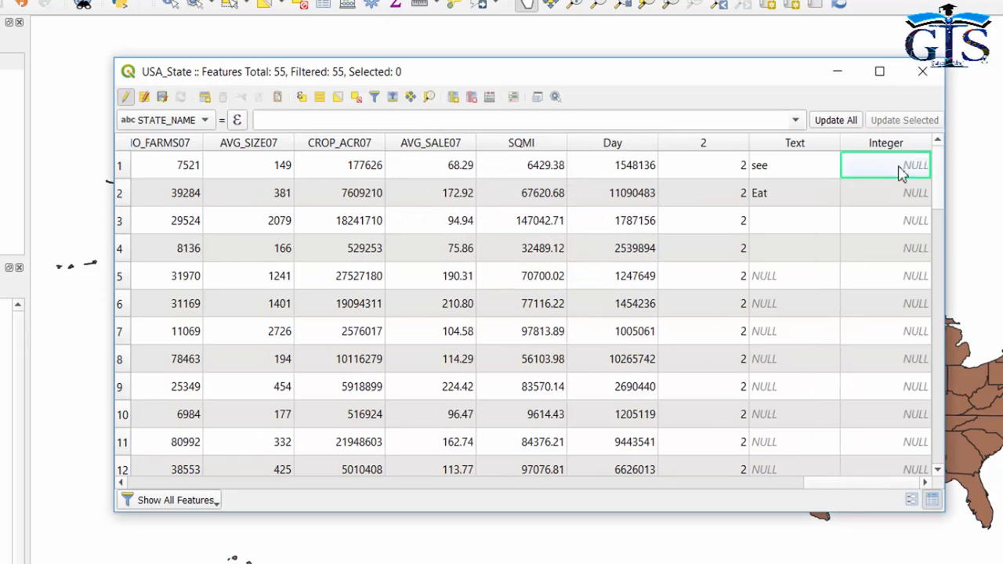
type("df")
key("Return")
type("f")
key("Return")
Step: Set the first row's value in the Integer column to 123
left_click(907, 164)
type("123")
key("Return")
Step: Try to enter the text "abcd" in the second row of the Integer column
double_click(903, 193)
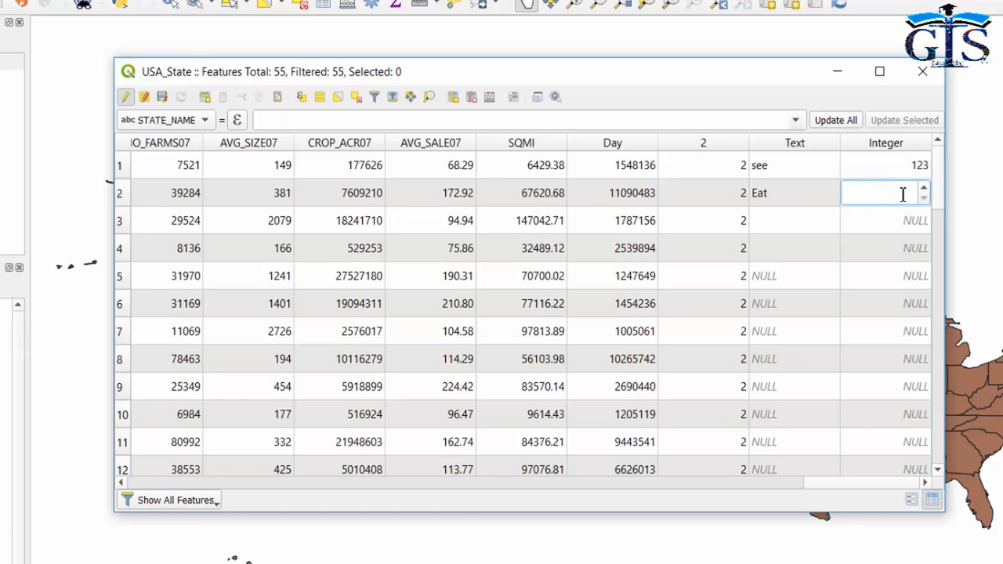
type("abcd")
key("Return")
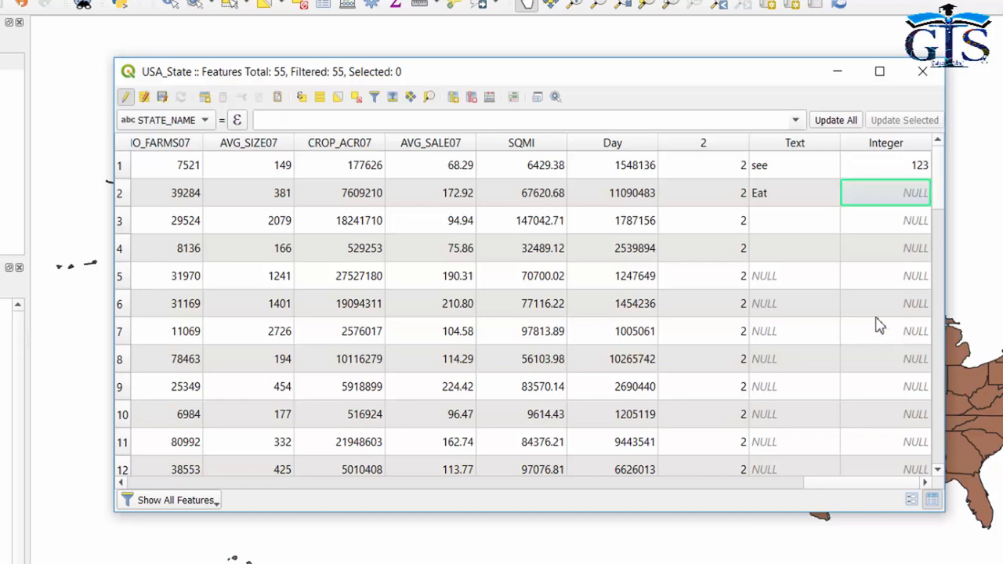
Step: Set the second row's value in the Integer column to 1234
double_click(878, 193)
type("1234")
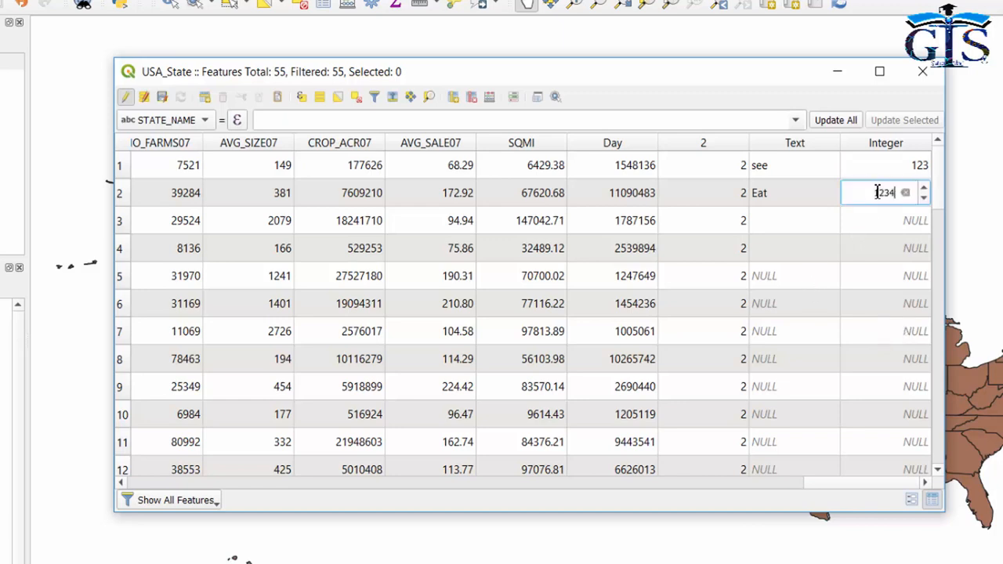
key("Return")
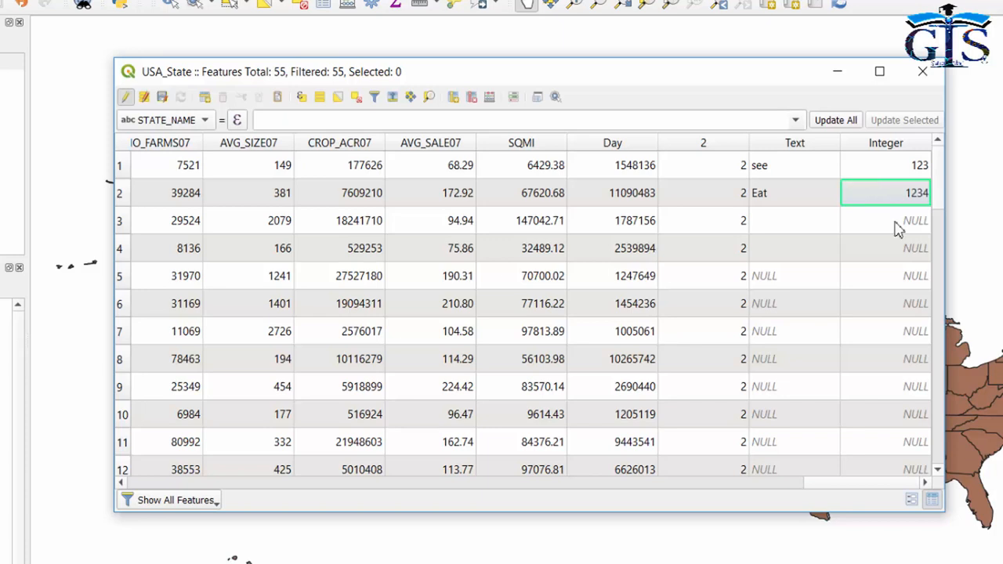
double_click(898, 221)
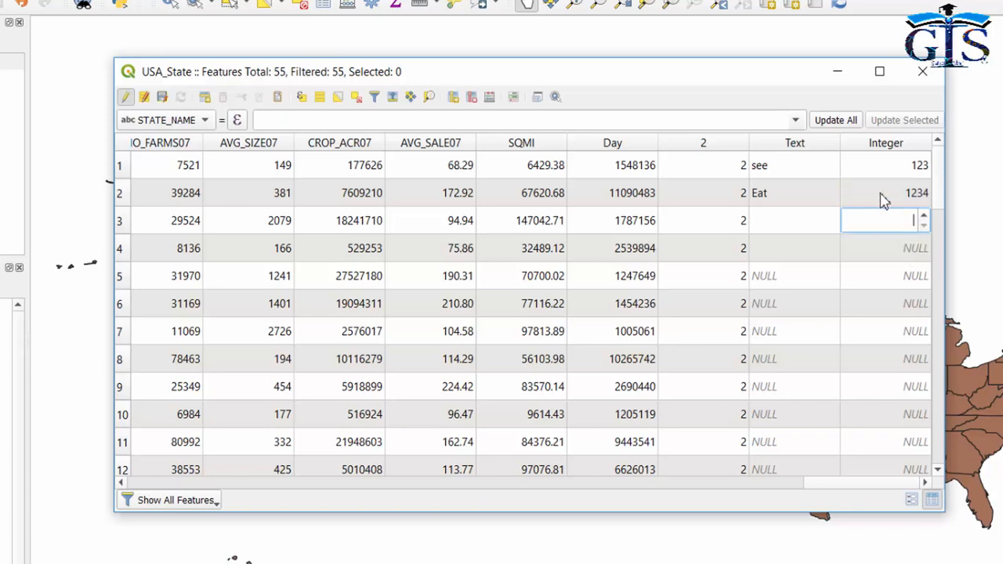
Step: Start another new field, give it a person's name as its title, and set its type to Decimal number (real)
left_click(453, 97)
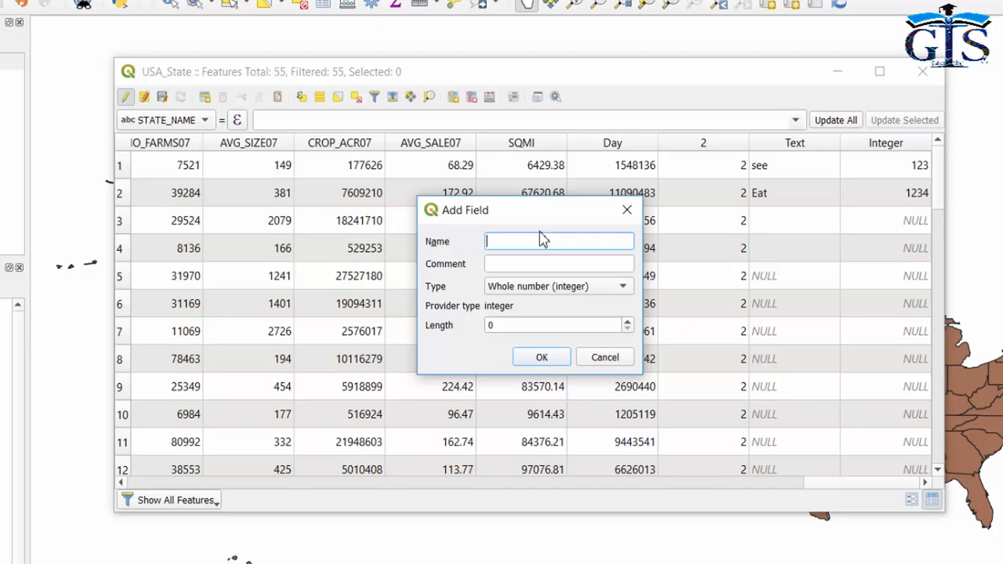
type("Shahriard")
left_click(551, 287)
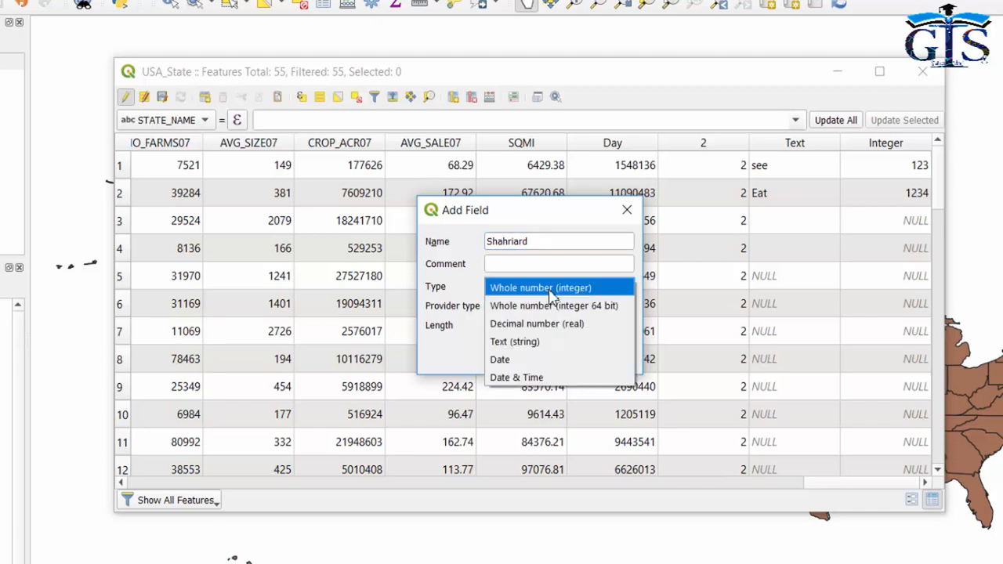
left_click(600, 328)
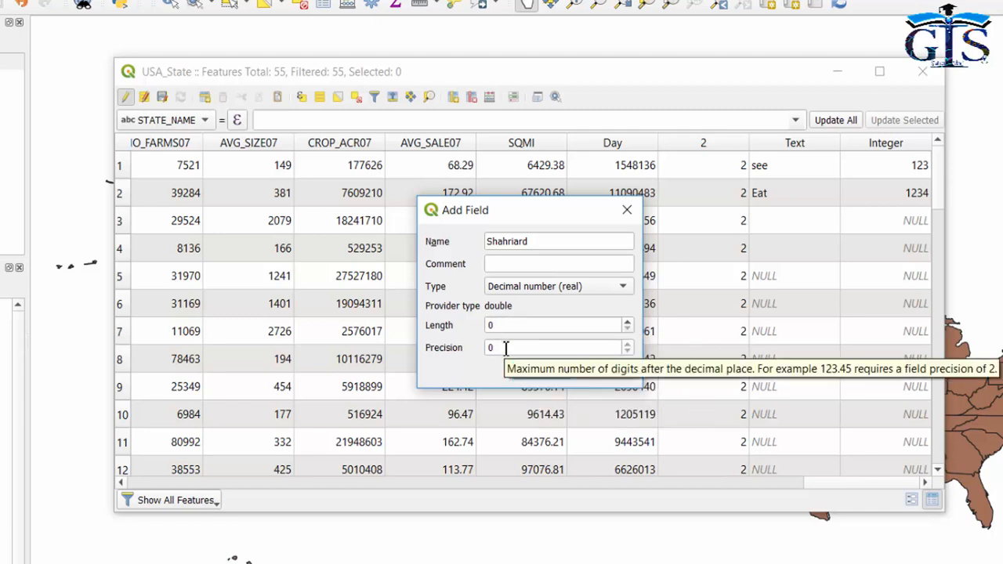
Step: Give the decimal field a length of 10 and a precision of 4, and add it to the table
left_click(511, 327)
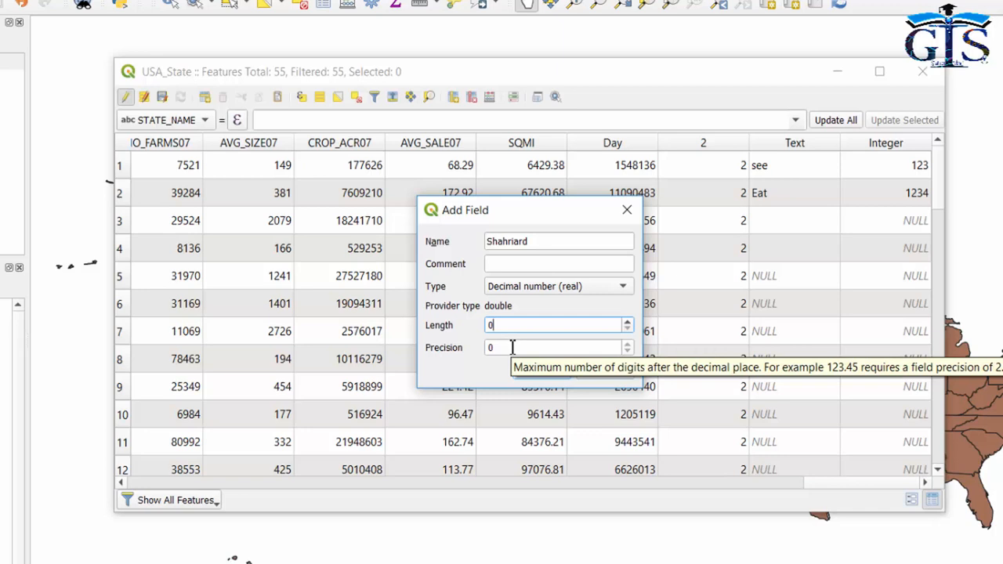
left_click_drag(514, 326, 471, 324)
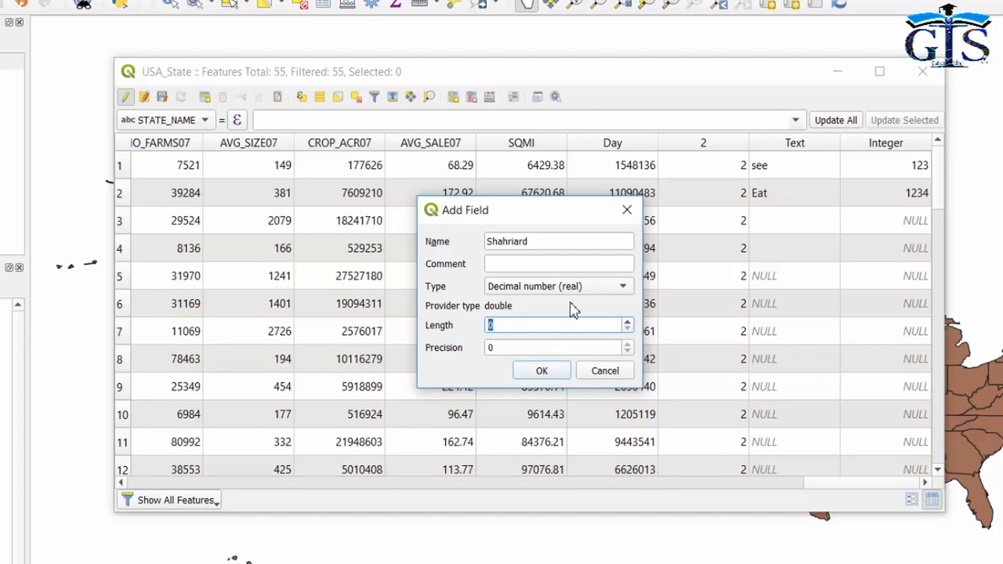
type("10")
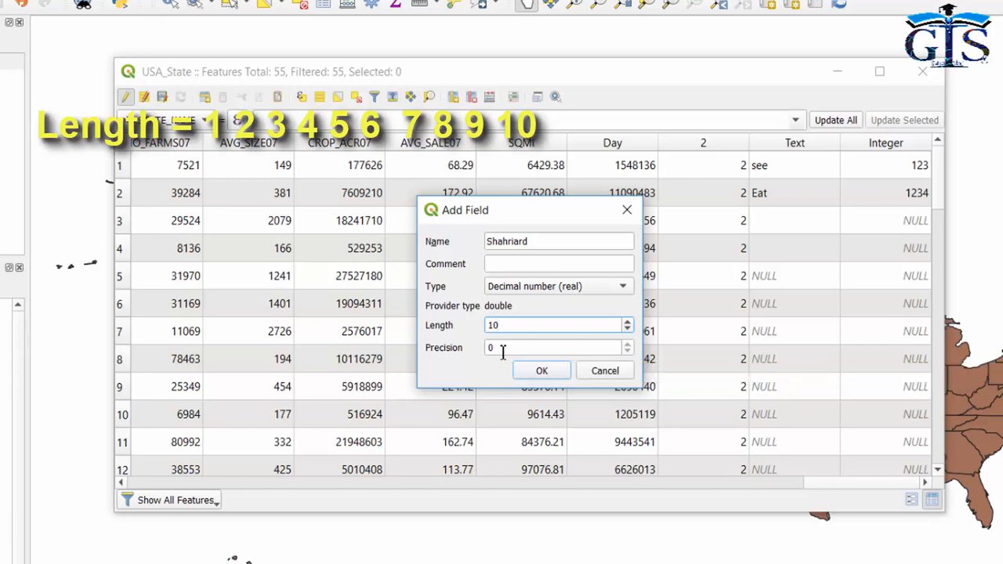
key("Tab")
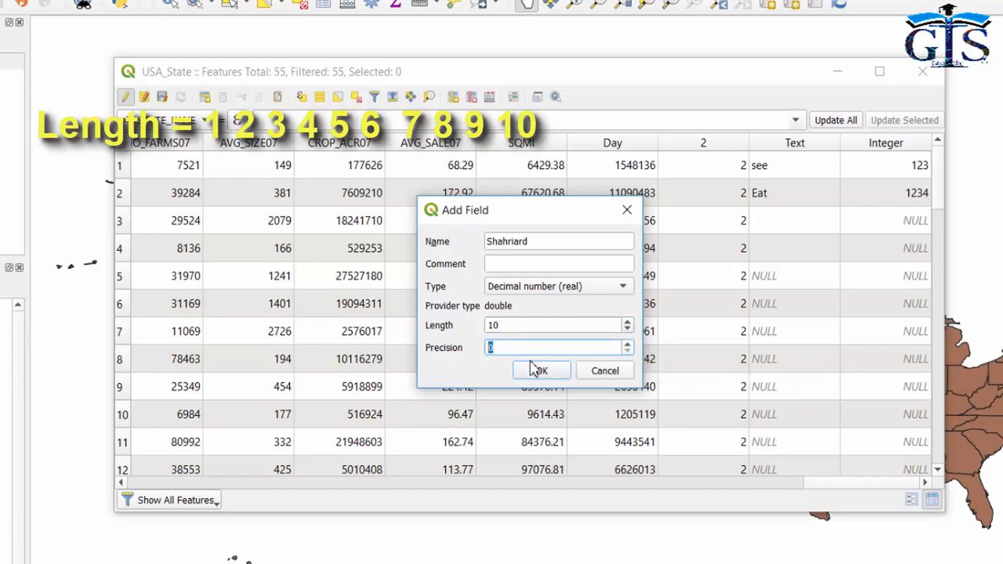
type("4")
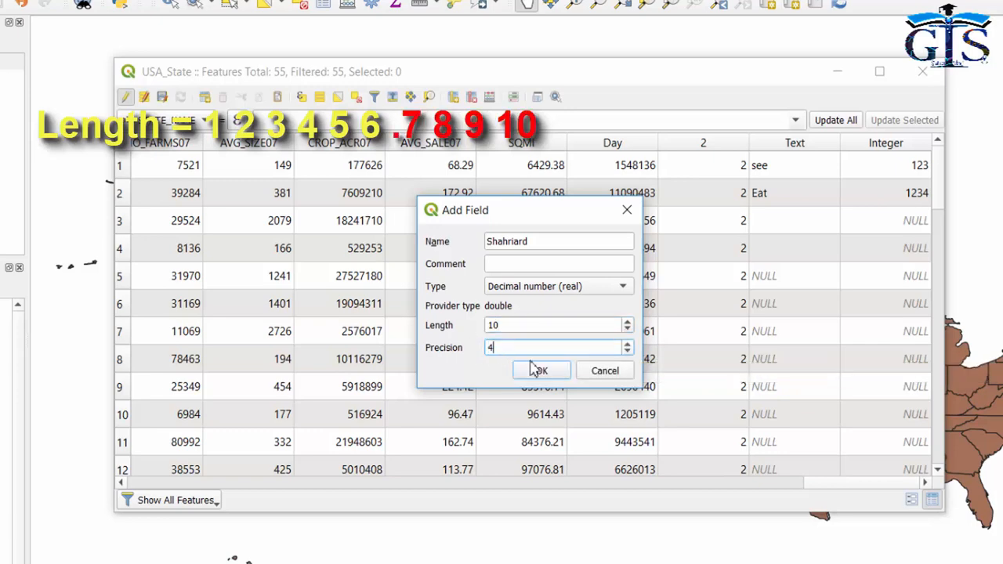
double_click(515, 325)
left_click(501, 348)
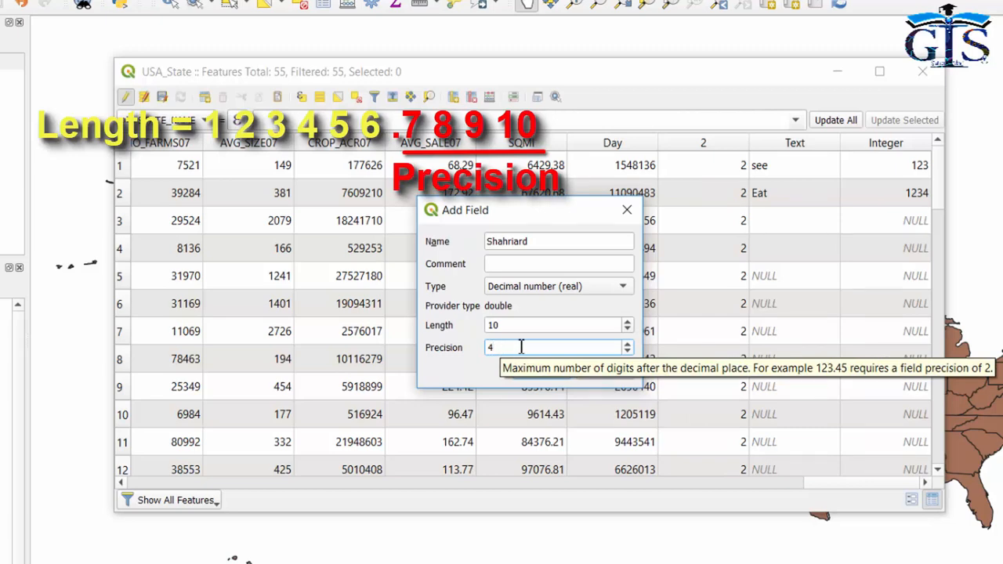
left_click(508, 325)
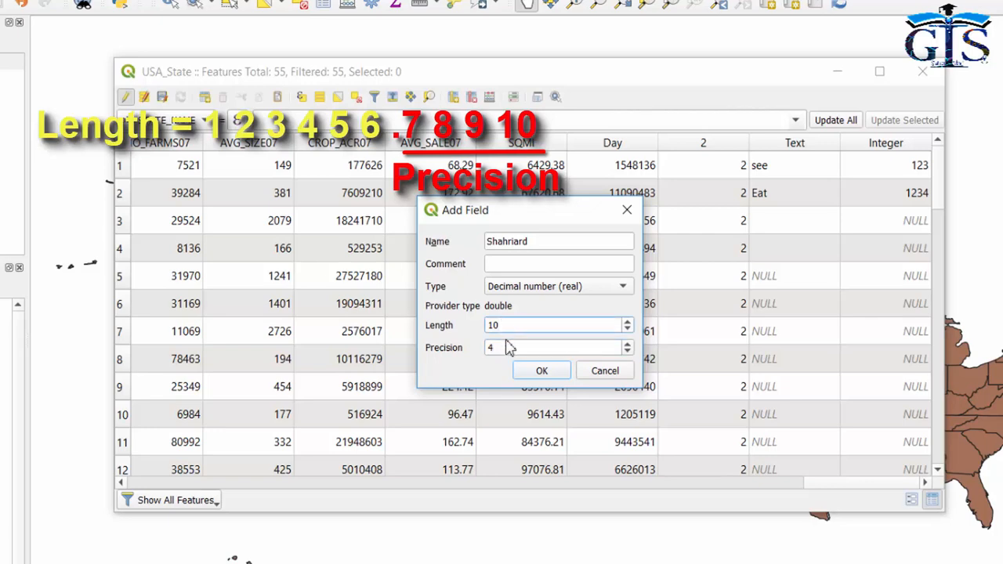
left_click(510, 347)
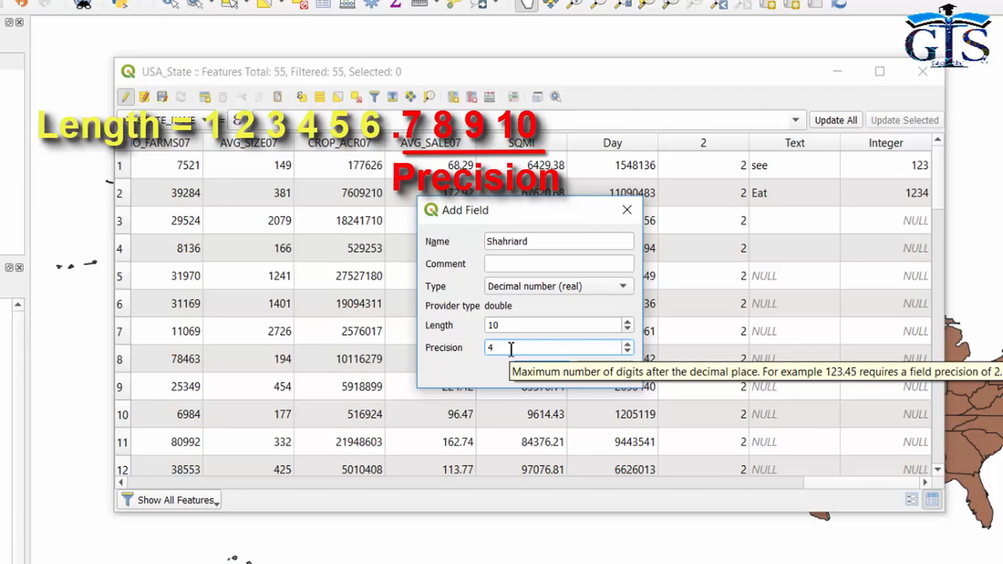
left_click(544, 376)
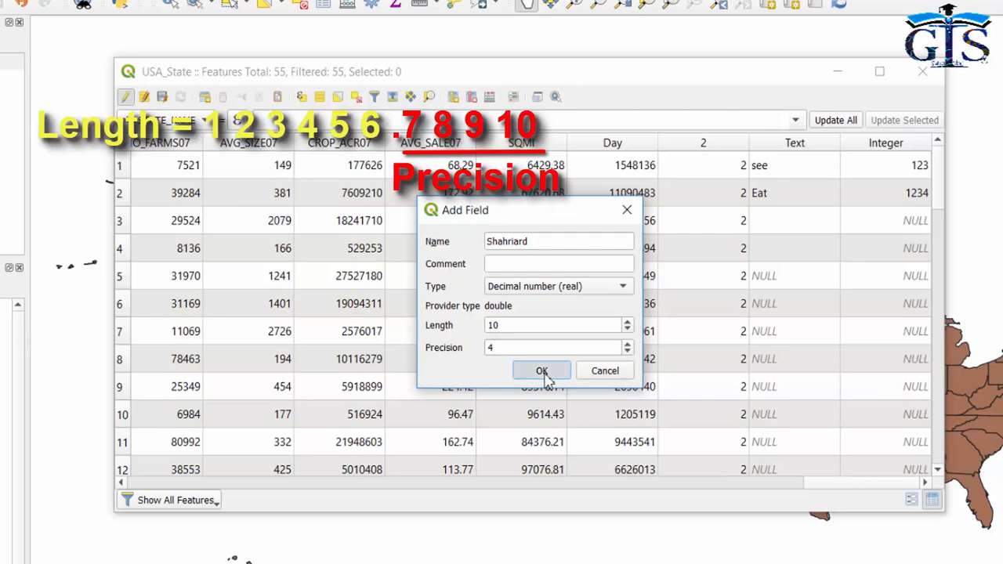
Step: Enter 123456.1234 in the first row of the new decimal number column
left_click_drag(835, 482, 848, 485)
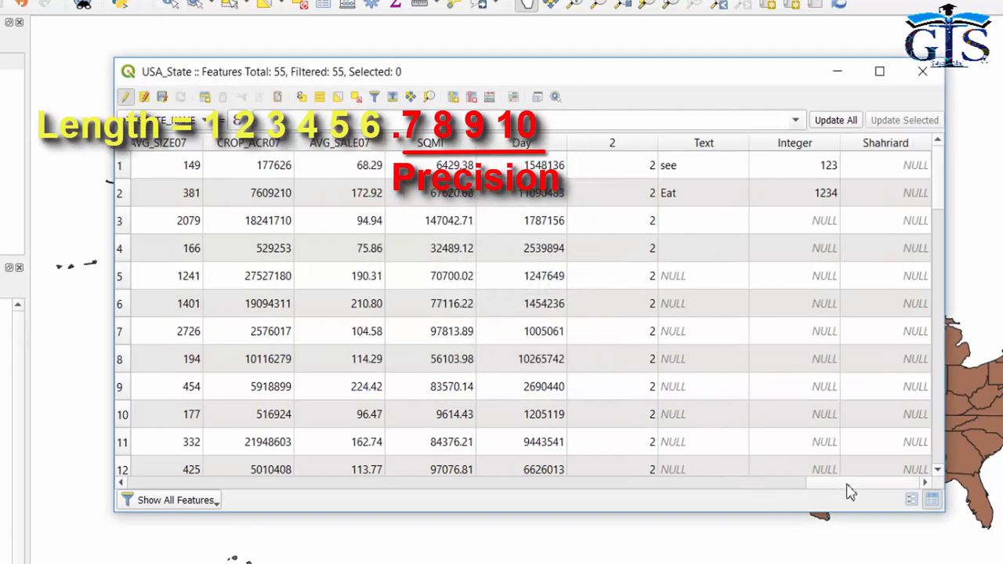
double_click(908, 167)
type("123")
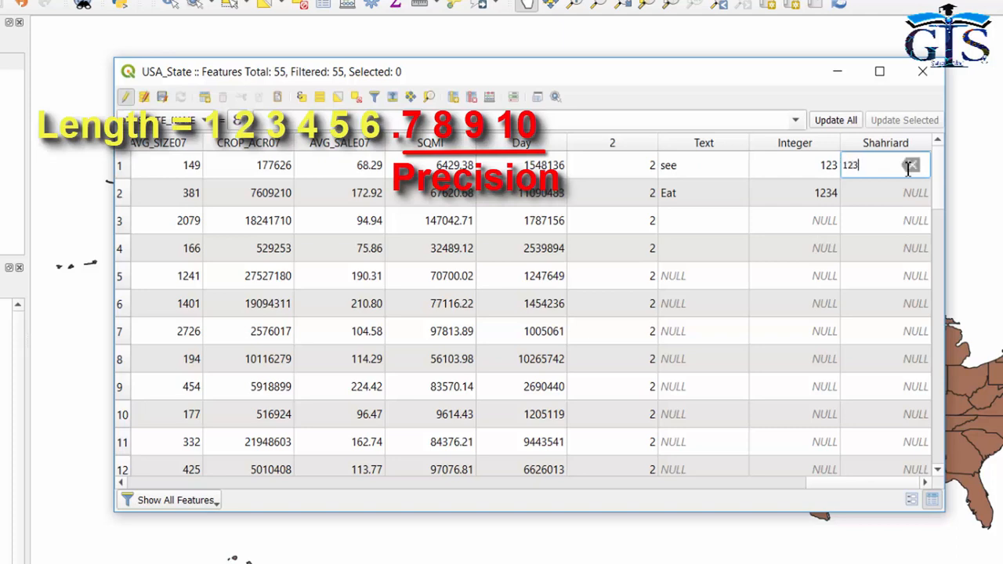
type("456")
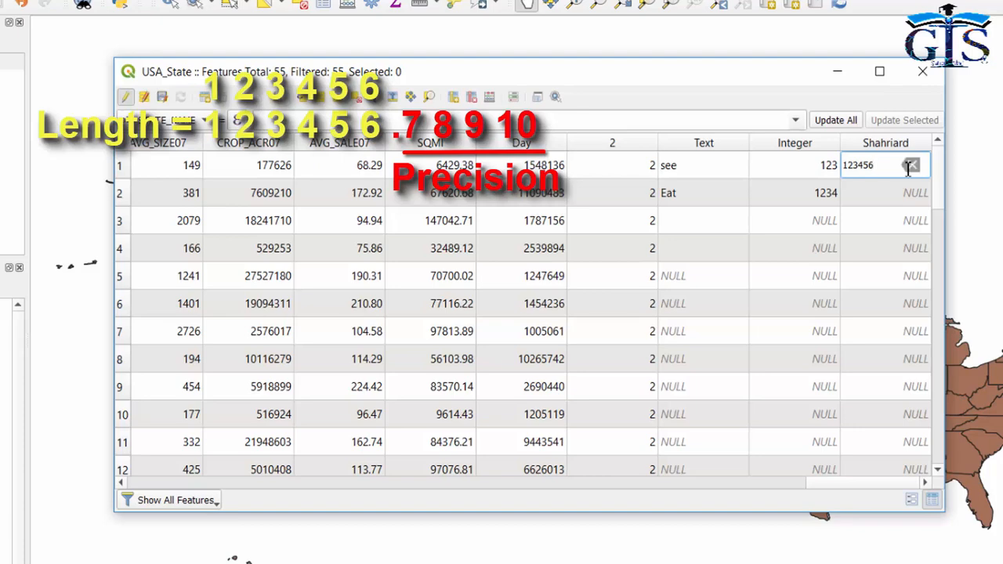
type(".1234")
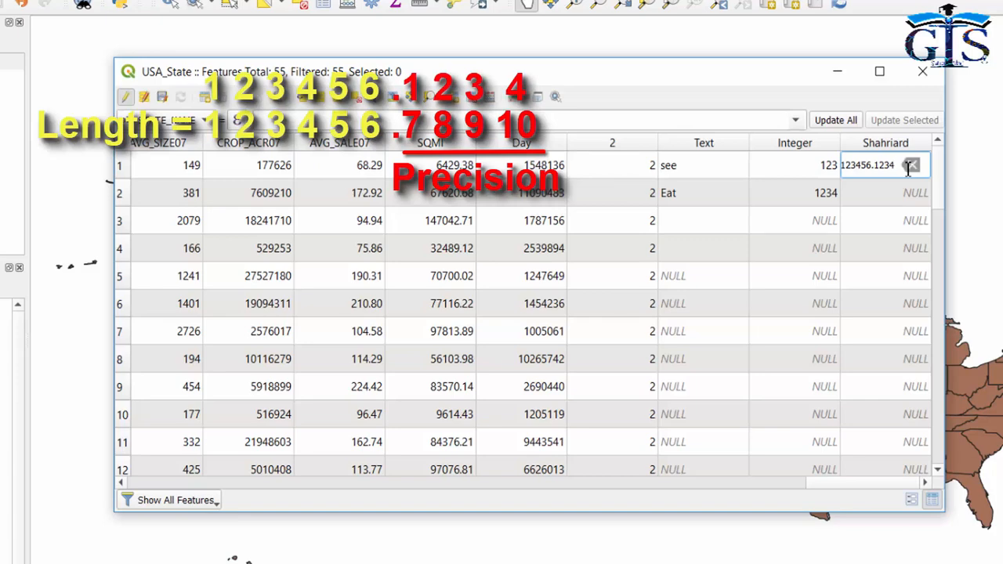
left_click_drag(873, 168, 902, 171)
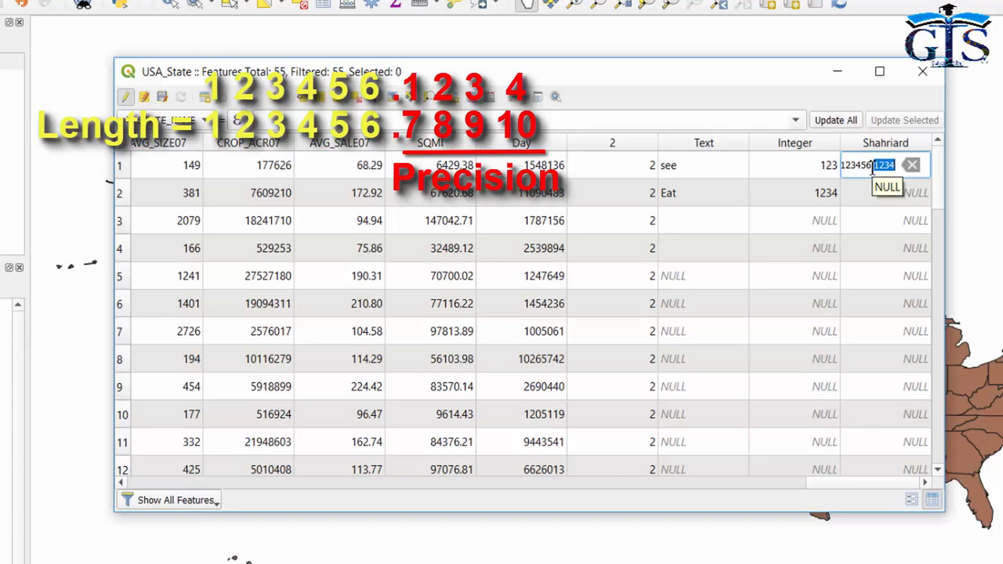
left_click_drag(872, 166, 841, 164)
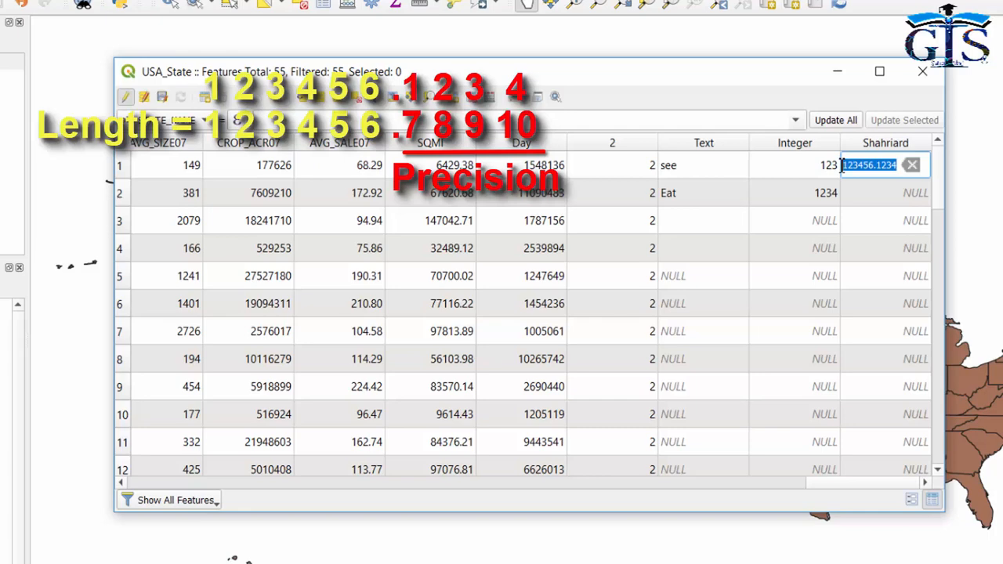
left_click(881, 167)
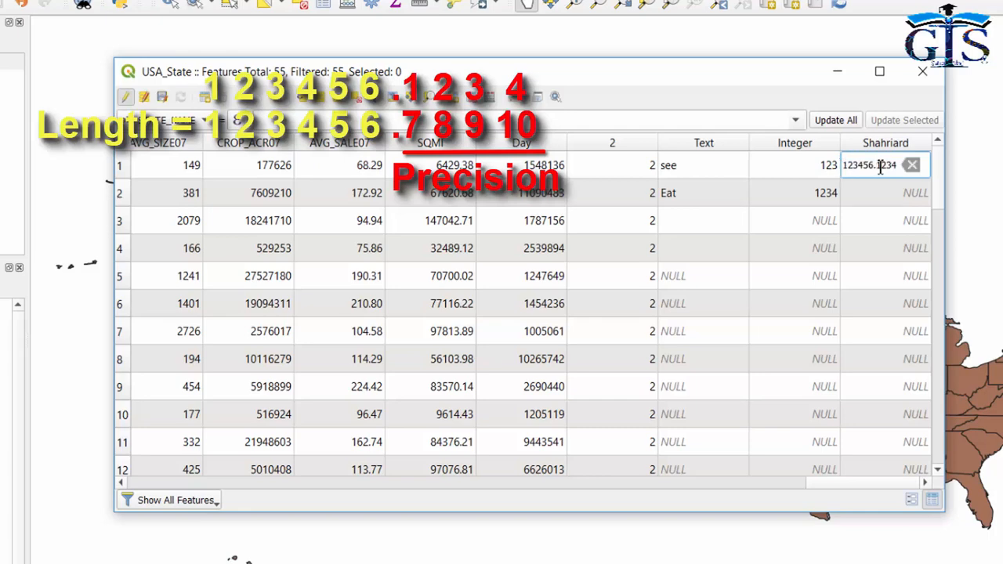
left_click_drag(880, 167, 899, 168)
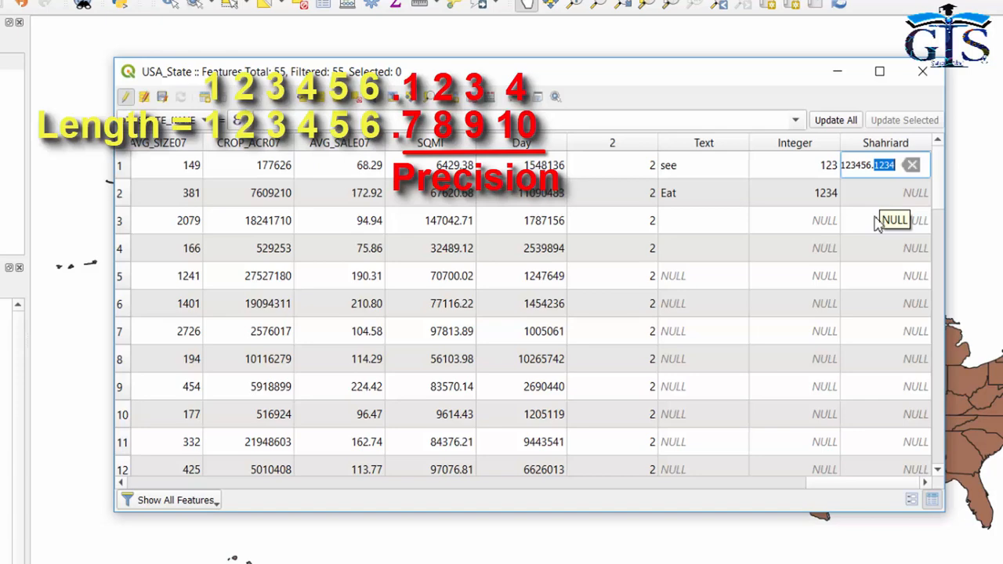
mouse_move(895, 165)
left_mouse_down()
mouse_move(839, 166)
mouse_move(900, 166)
left_mouse_up()
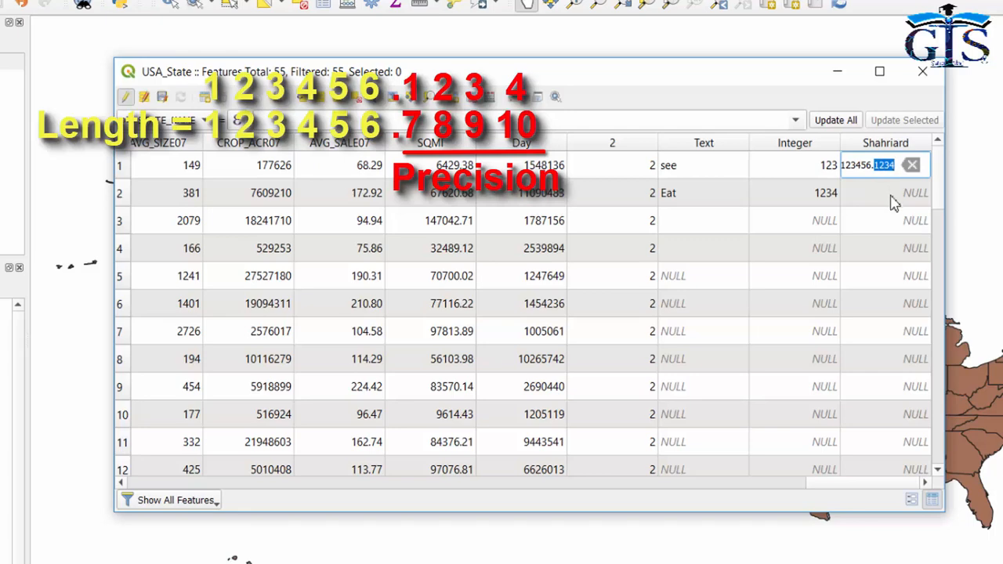
left_click(896, 195)
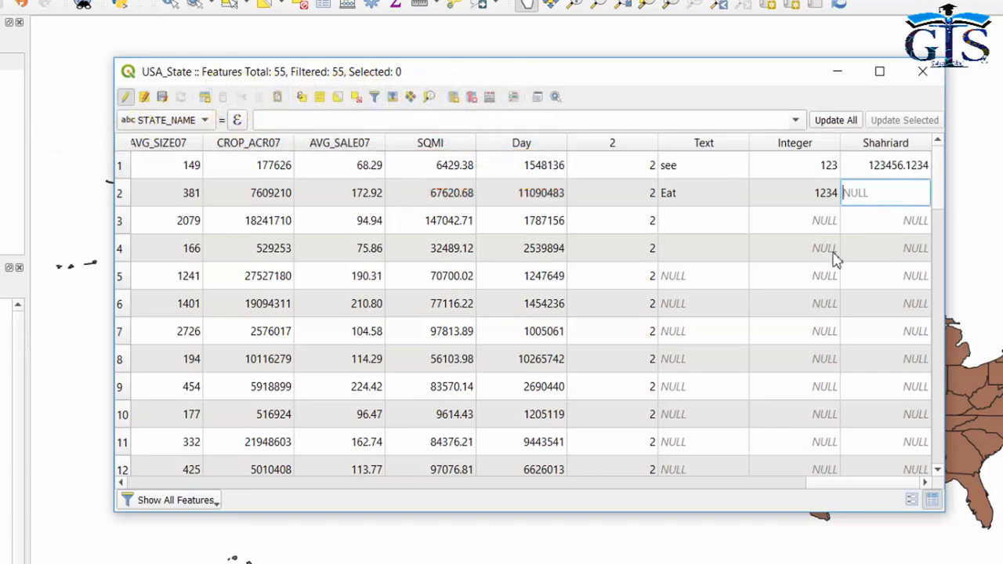